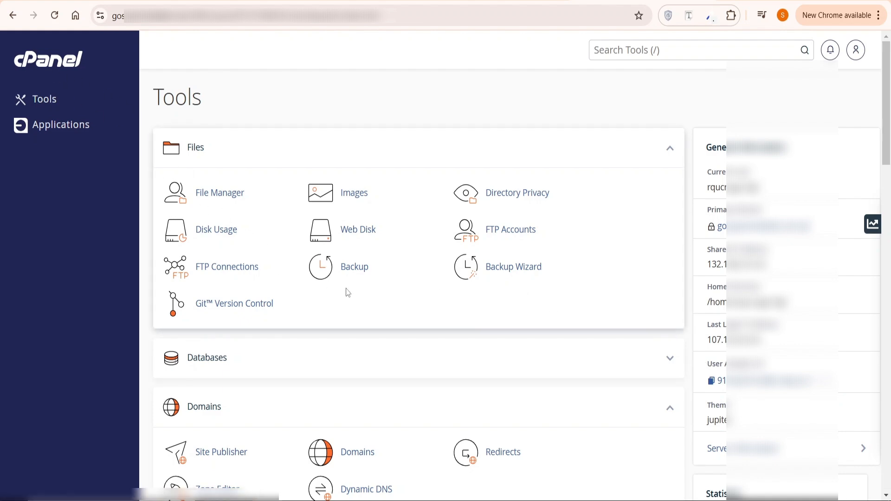
Open WordPress from cPanel's Applications section and start a new Installatron installation.
scroll(346, 290, "down", 2)
scroll(346, 288, "down", 15)
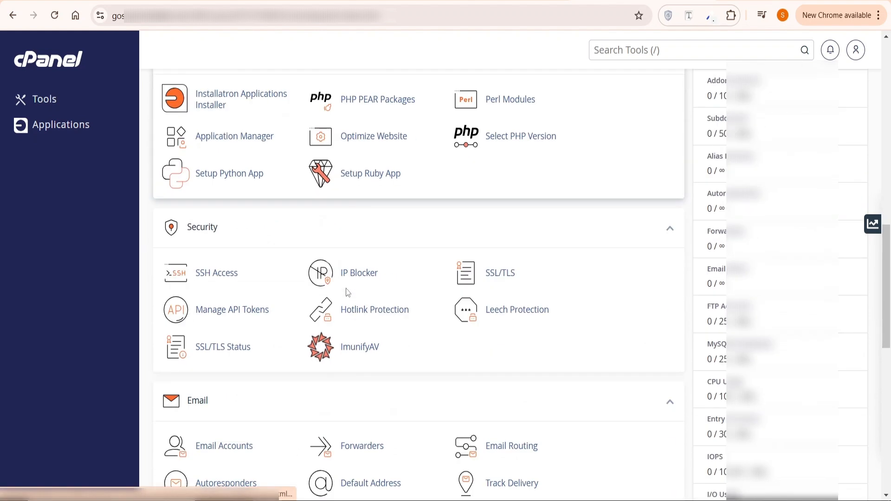
middle_click(346, 288)
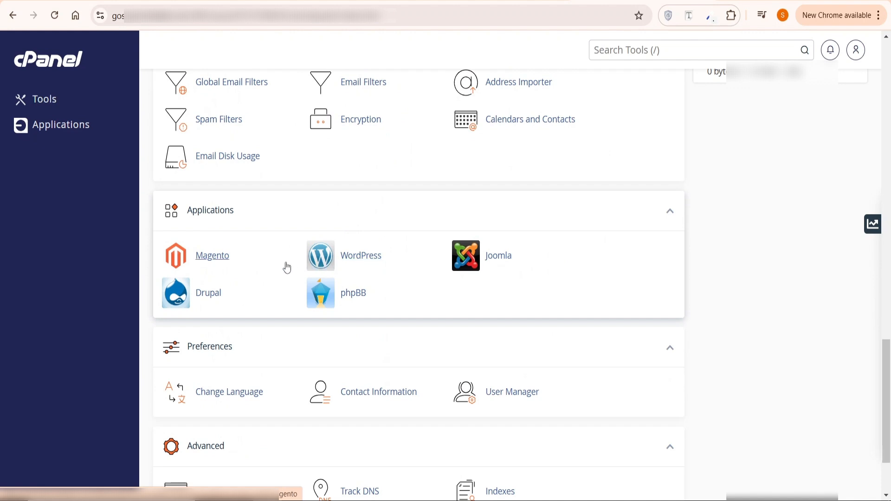
left_click(351, 260)
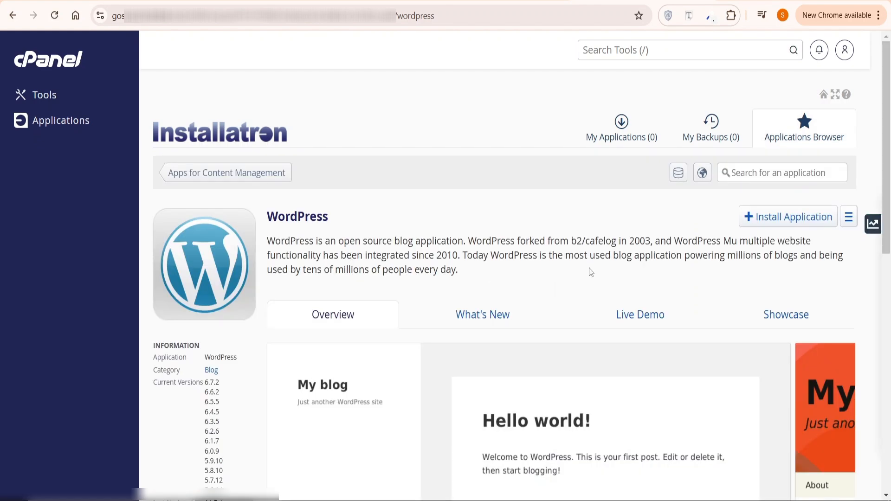
scroll(589, 272, "down", 3)
scroll(590, 271, "up", 3)
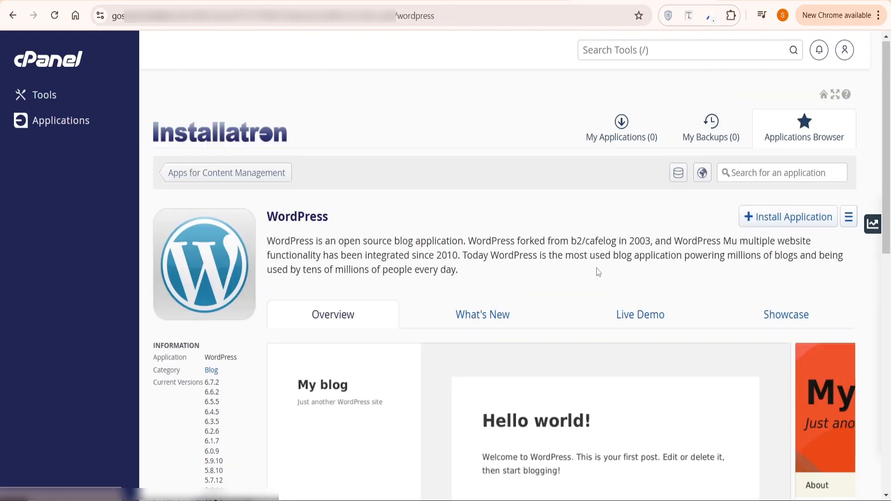
left_click(783, 222)
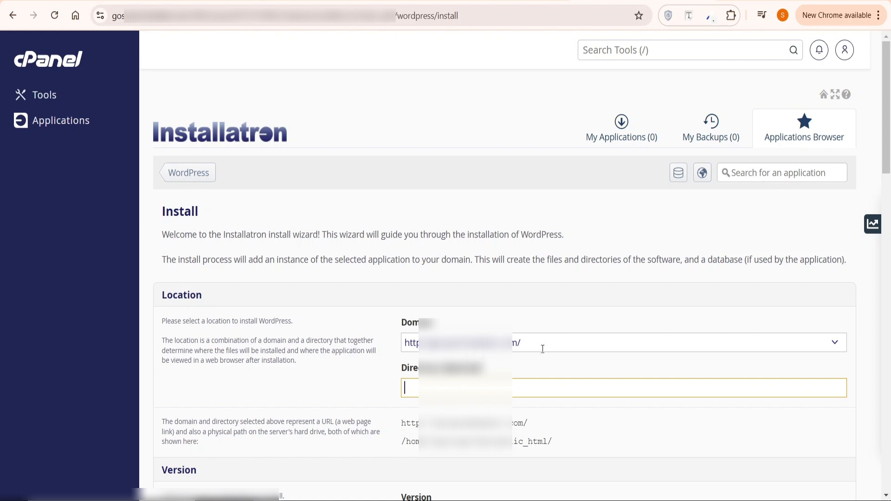
Choose the domain to install WordPress on from the Domain list.
left_click(835, 345)
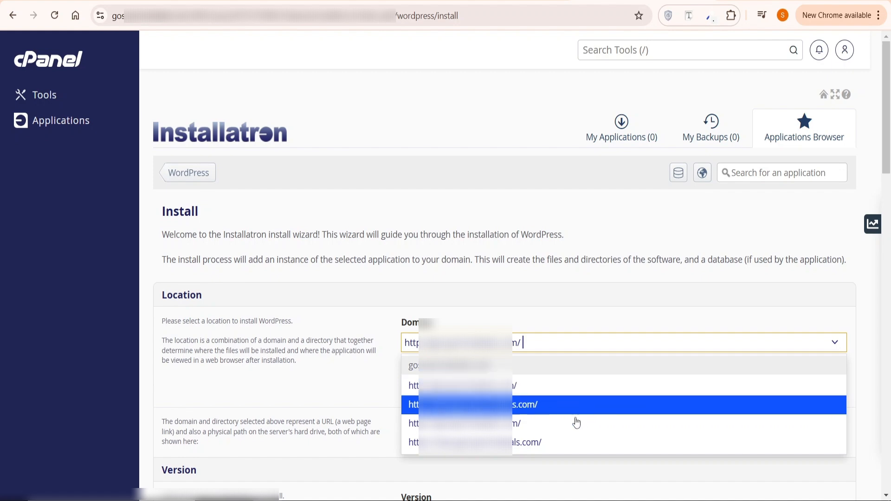
left_click(555, 425)
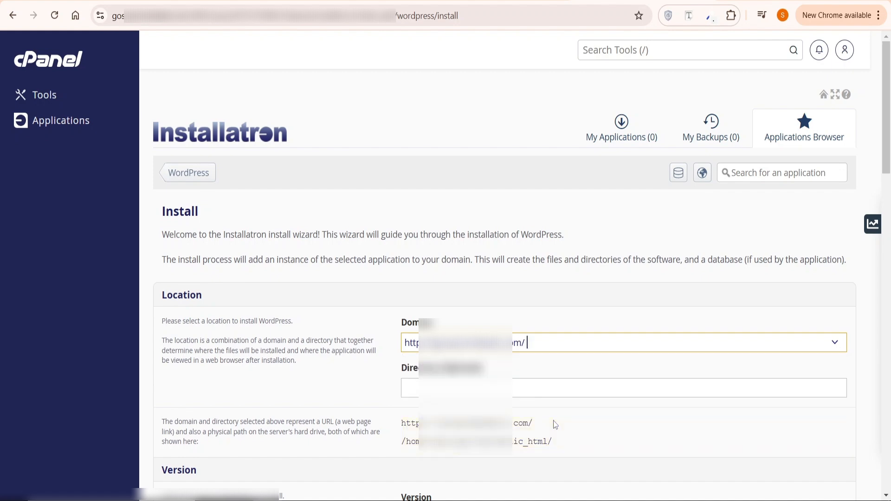
scroll(554, 420, "down", 9)
scroll(554, 421, "up", 1)
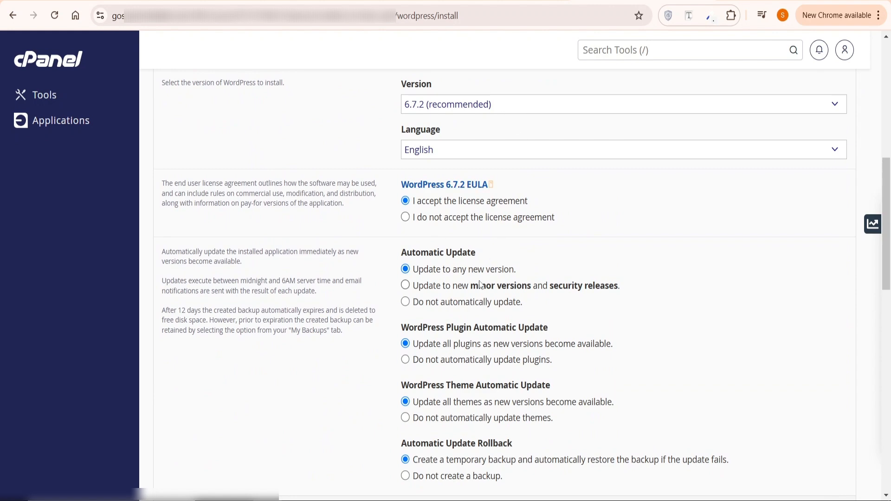
Set auto-updates to minor versions only, with no automatic plugin or theme updates.
scroll(481, 283, "down", 3)
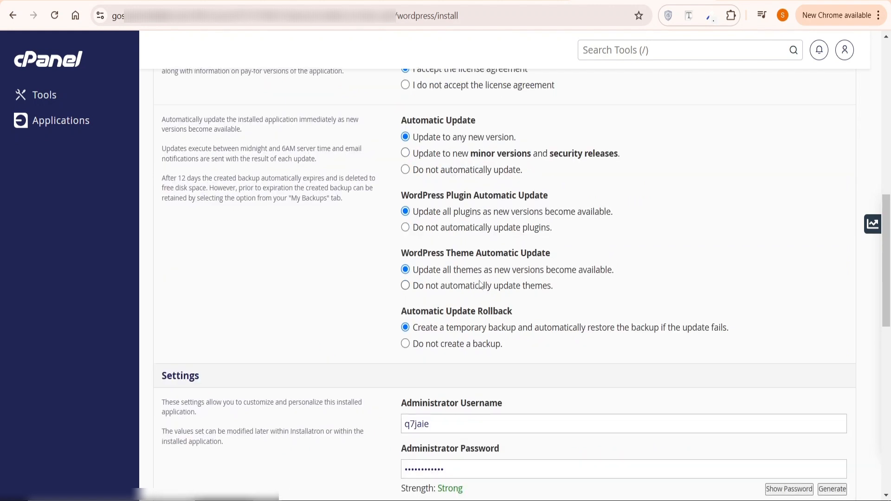
left_click(406, 155)
left_click(406, 228)
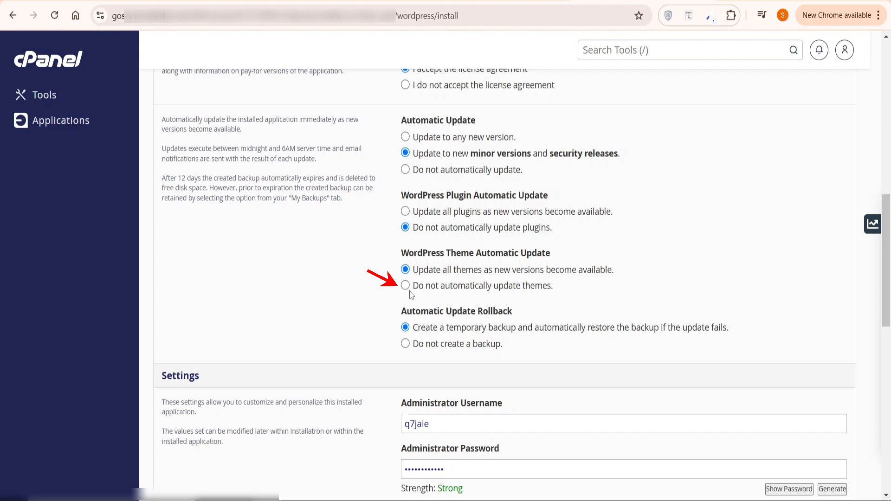
left_click(406, 287)
scroll(441, 389, "down", 2)
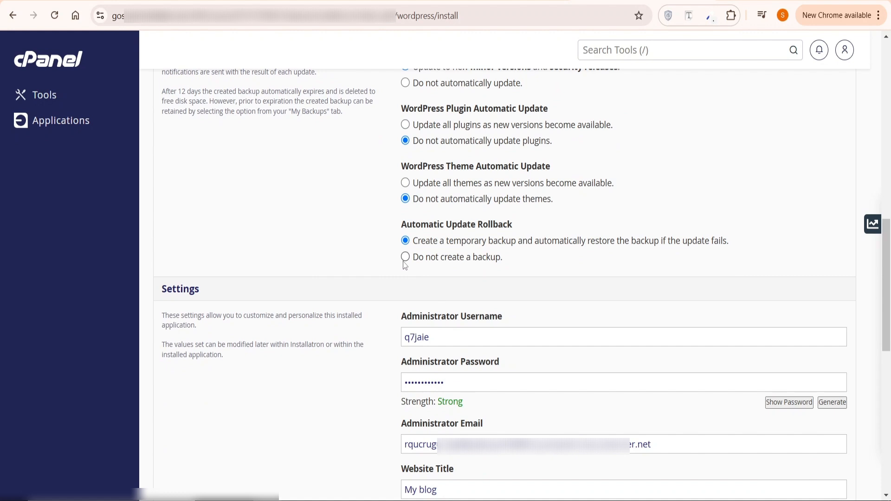
scroll(405, 266, "down", 3)
Set the administrator username to 'admin' and enter a new strong password.
double_click(437, 202)
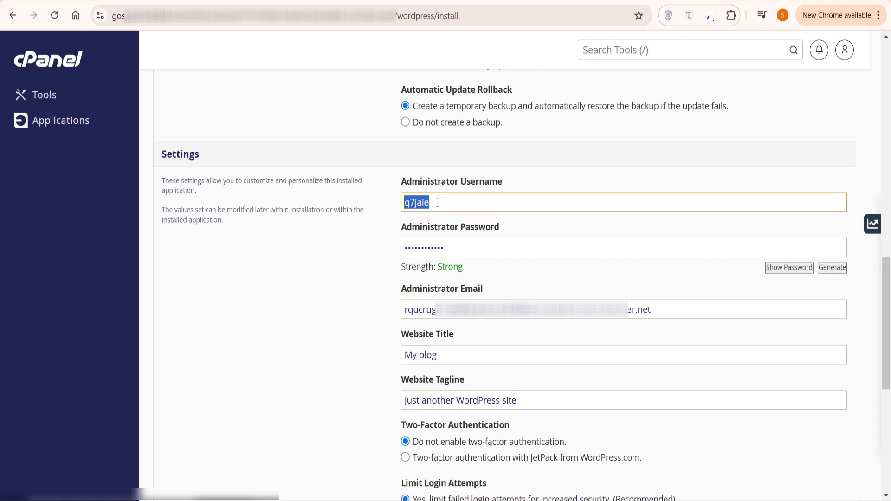
key("BackSpace")
type("admin")
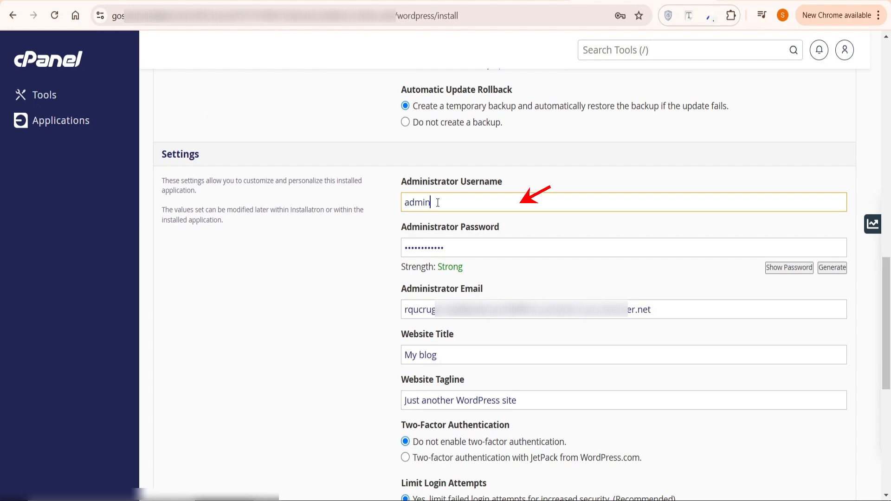
double_click(446, 251)
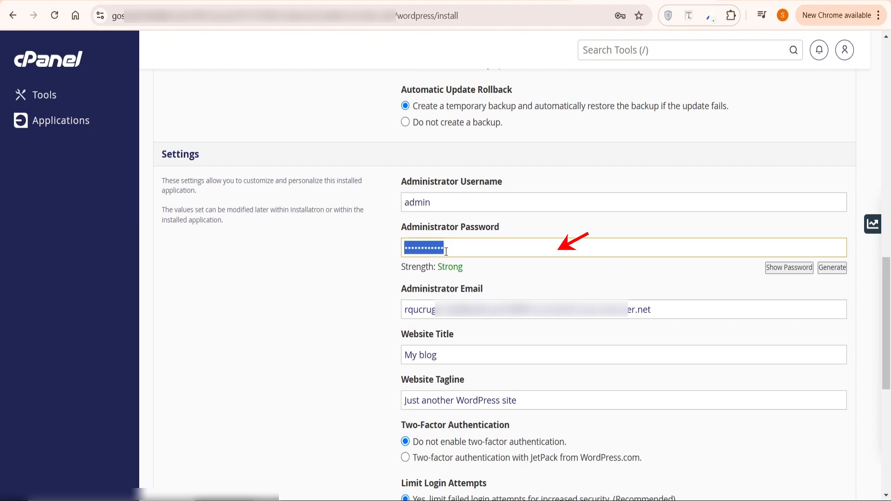
key("BackSpace")
type("•••")
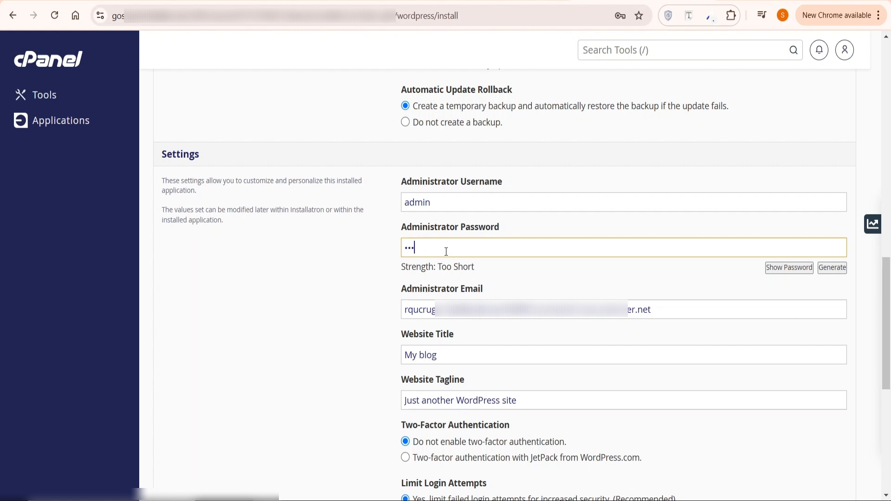
type("••••••••••••••••")
Replace the administrator e-mail field with a new address.
key("Tab")
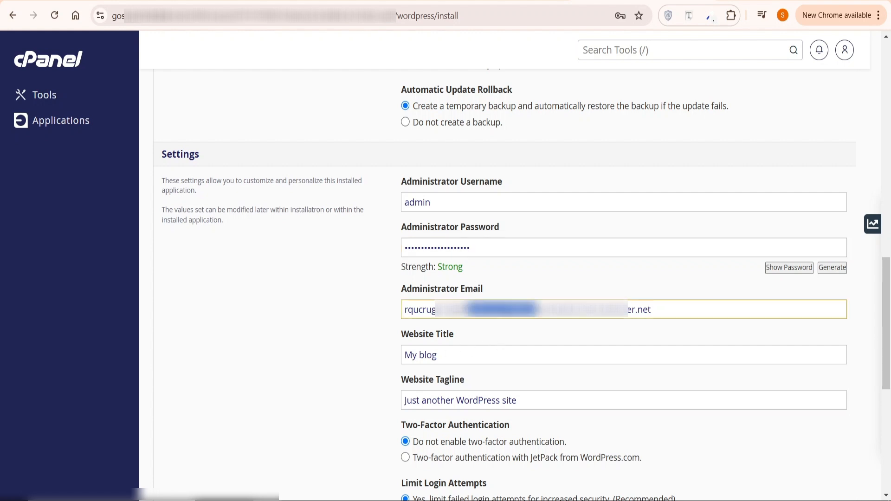
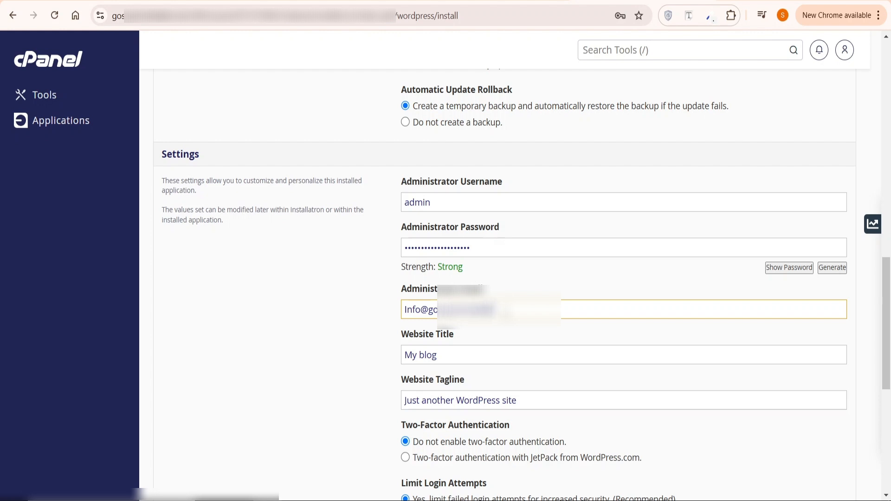
Choose not to limit failed login attempts and install WordPress.
scroll(440, 352, "down", 3)
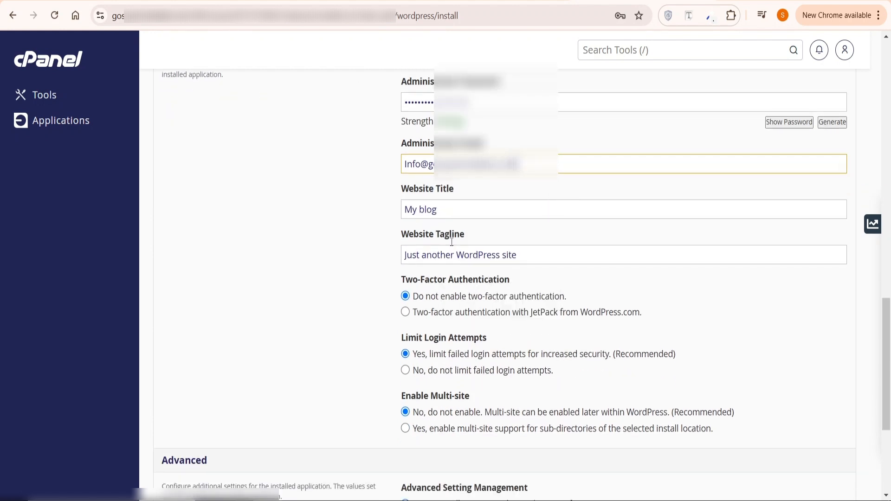
scroll(482, 344, "down", 3)
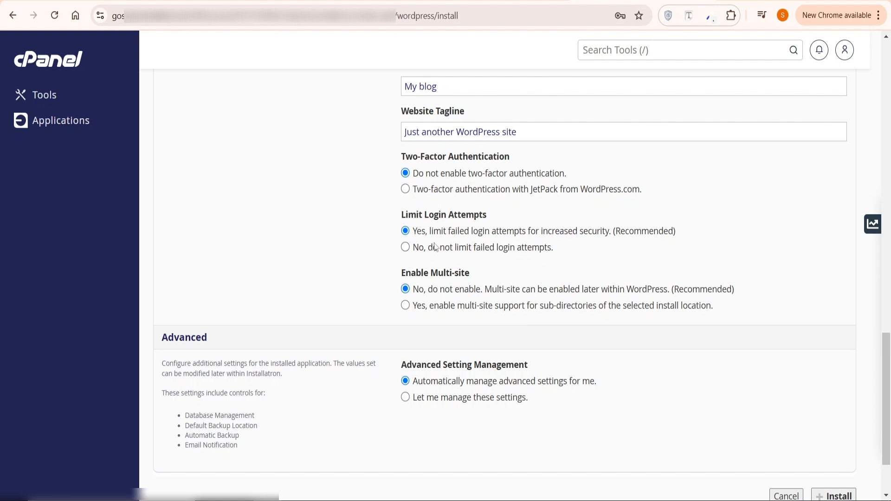
left_click(406, 249)
scroll(408, 253, "down", 2)
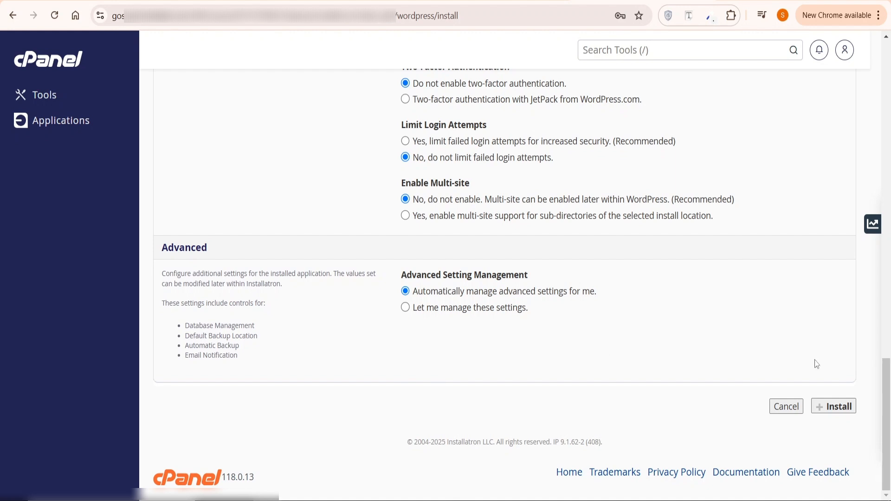
left_click(837, 411)
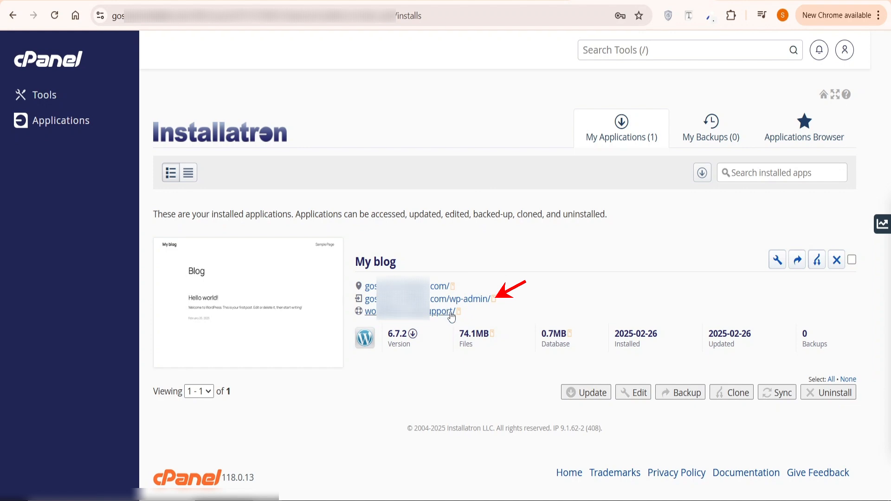
Open the wp-admin link for My blog in My Applications.
left_click(468, 297)
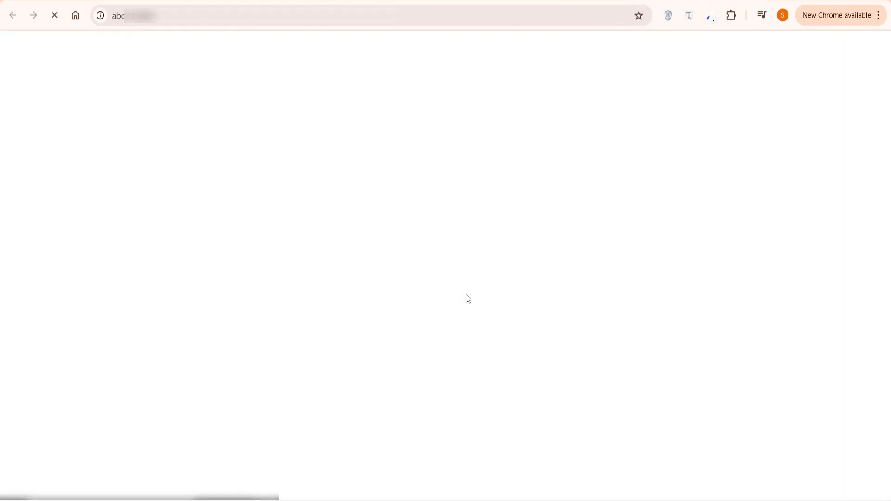